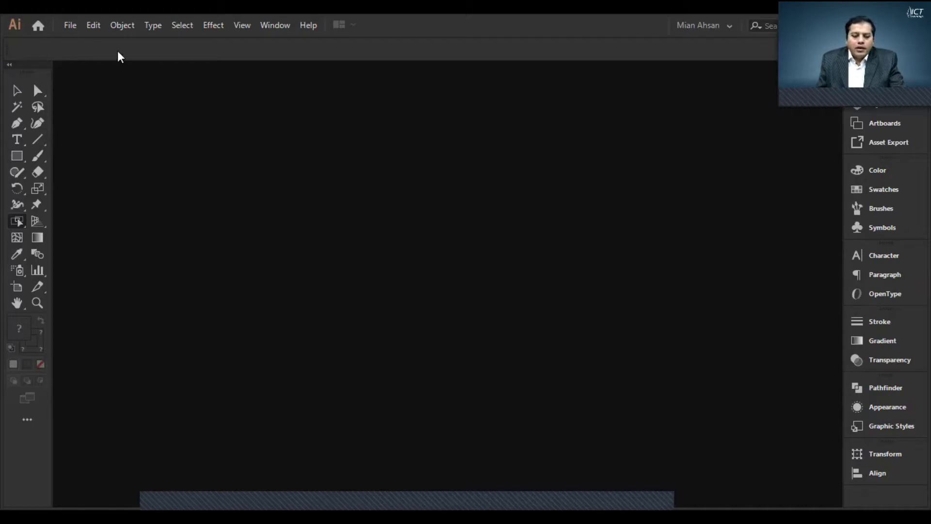
- Open the file Black Arrow_White Arrow from the Chapter 08 exercise folder
{"action": "left_click", "coordinate": [70, 26]}
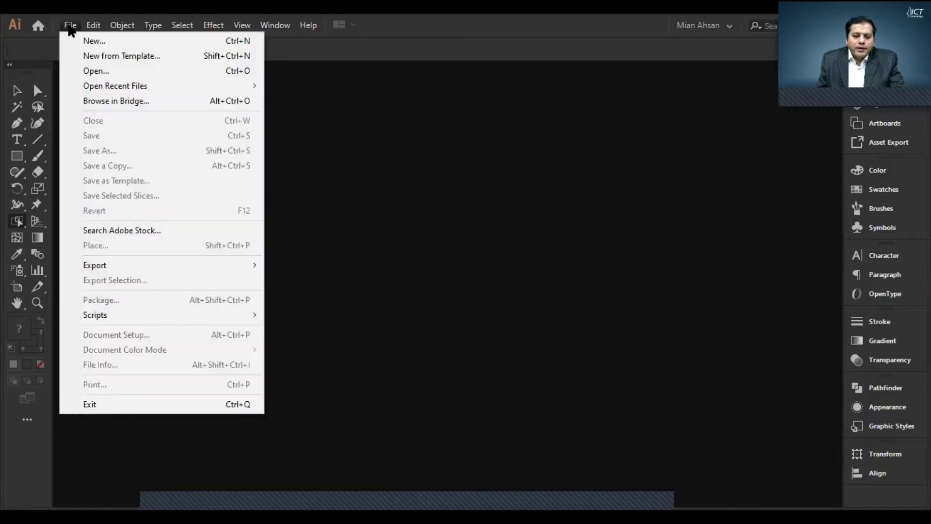
{"action": "left_click", "coordinate": [95, 71]}
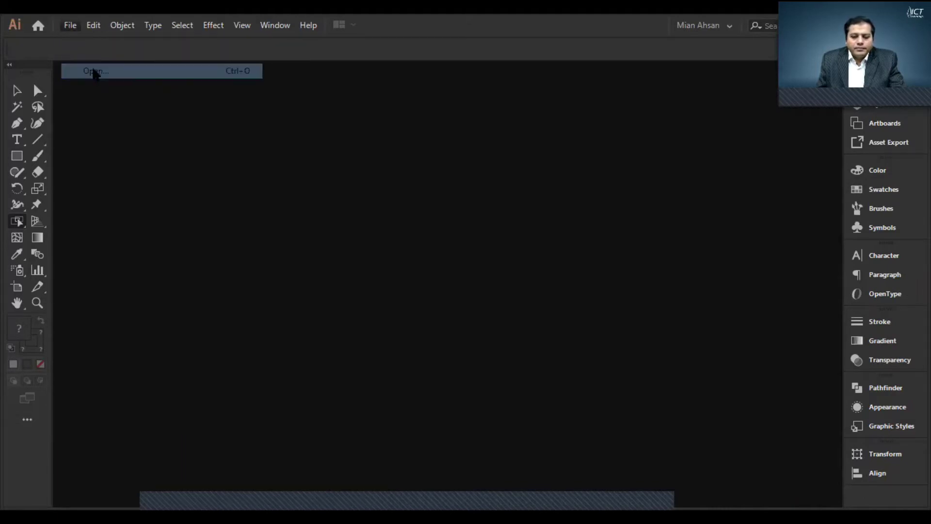
{"action": "left_click", "coordinate": [152, 126]}
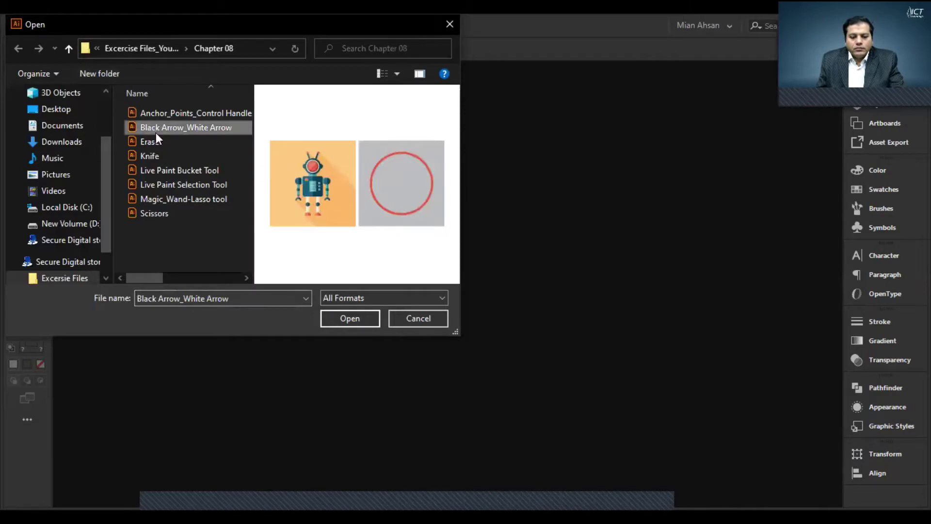
{"action": "left_click", "coordinate": [351, 320]}
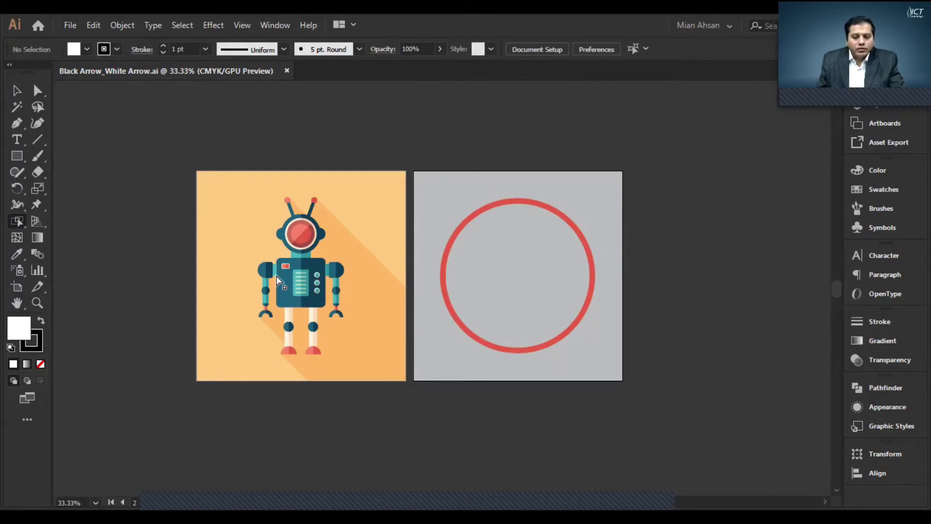
- With the Selection tool, select the robot's head, body and upper leg individually, and marquee-select the whole robot artwork with its background
{"action": "left_click", "coordinate": [18, 91]}
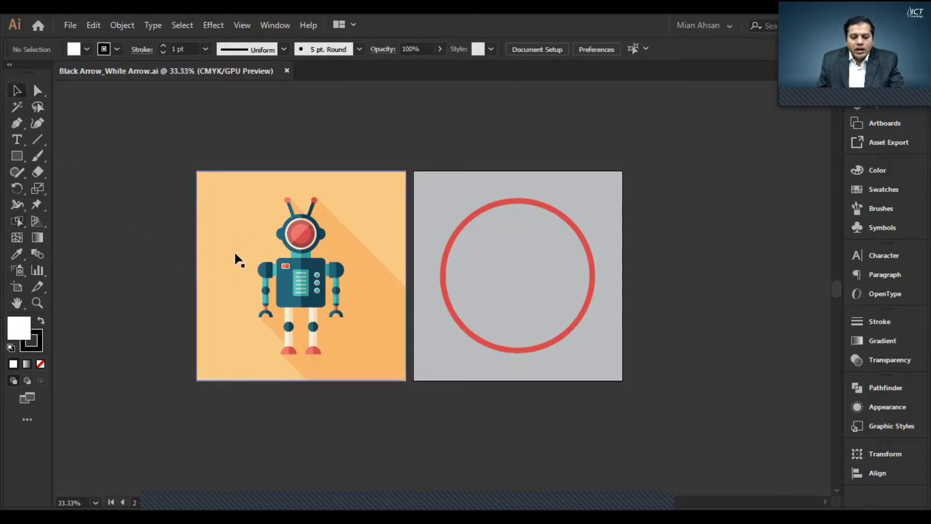
{"action": "left_click", "coordinate": [292, 238]}
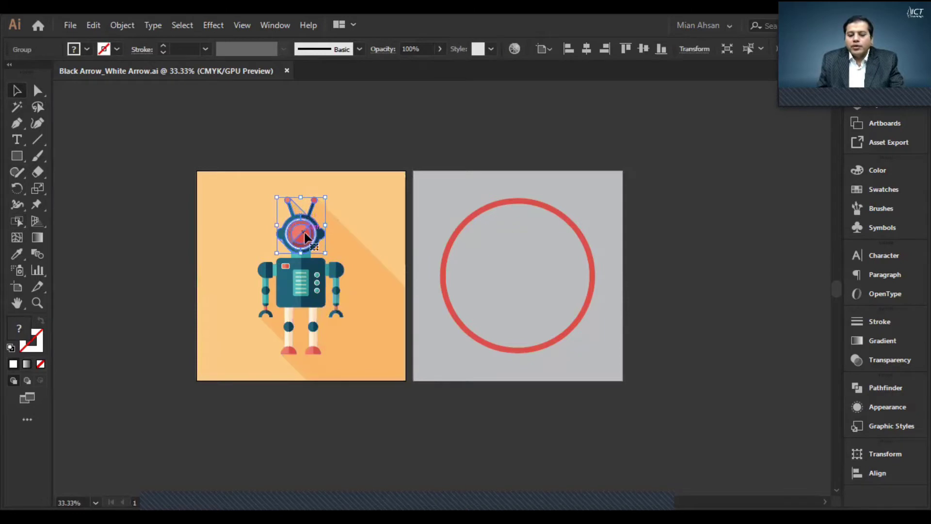
{"action": "left_click", "coordinate": [287, 269]}
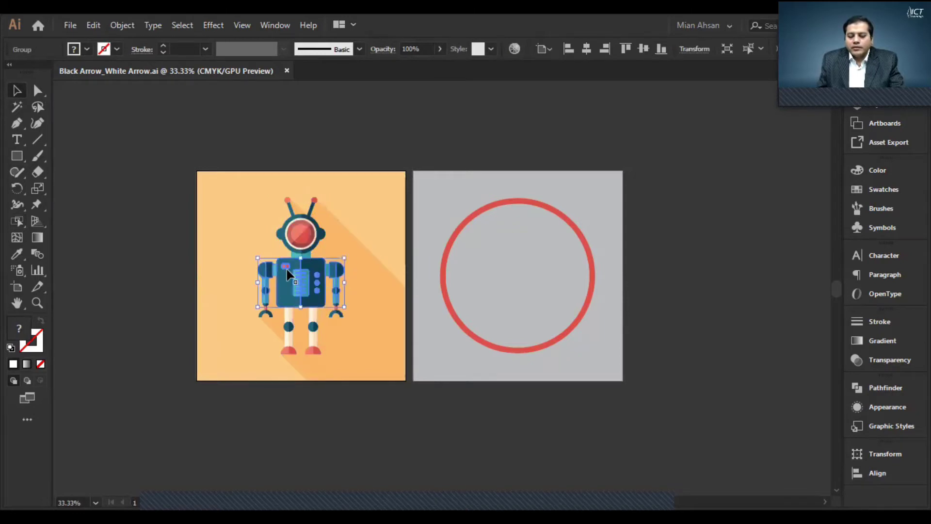
{"action": "left_click", "coordinate": [287, 314]}
{"action": "left_click_drag", "start_coordinate": [226, 148], "coordinate": [354, 353]}
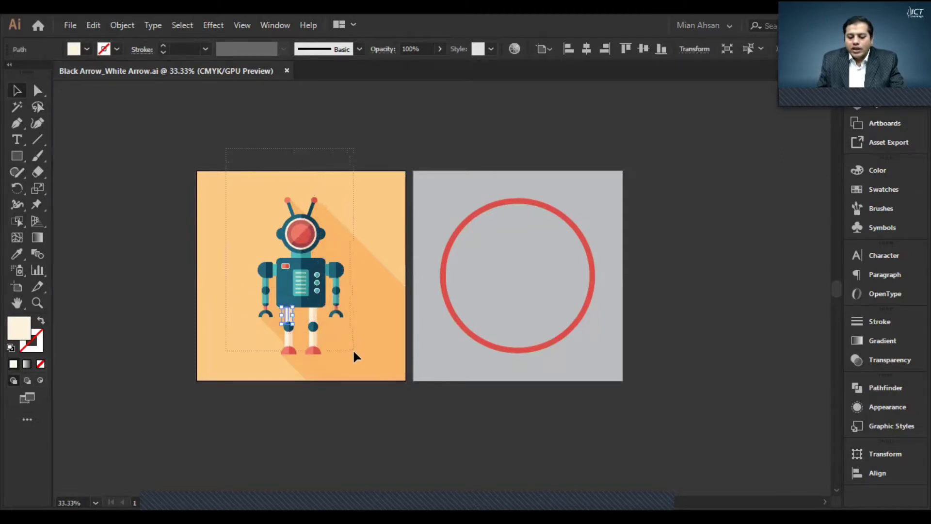
{"action": "left_click", "coordinate": [329, 400]}
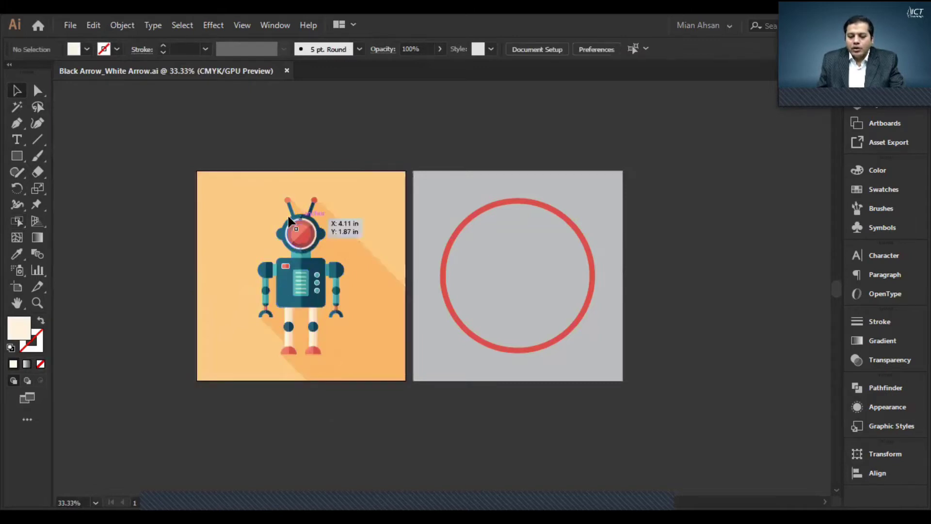
{"action": "left_click_drag", "start_coordinate": [224, 166], "coordinate": [359, 391]}
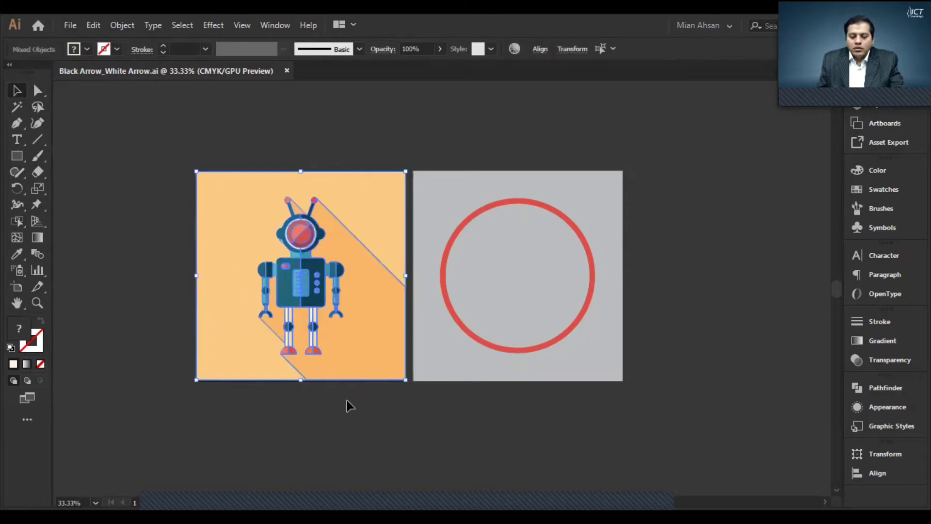
- Marquee-select the robot artwork's anchor points with the Direct Selection tool, clearing the selection between attempts
{"action": "left_click", "coordinate": [38, 90]}
{"action": "left_click", "coordinate": [185, 117]}
{"action": "left_click_drag", "start_coordinate": [189, 150], "coordinate": [382, 390]}
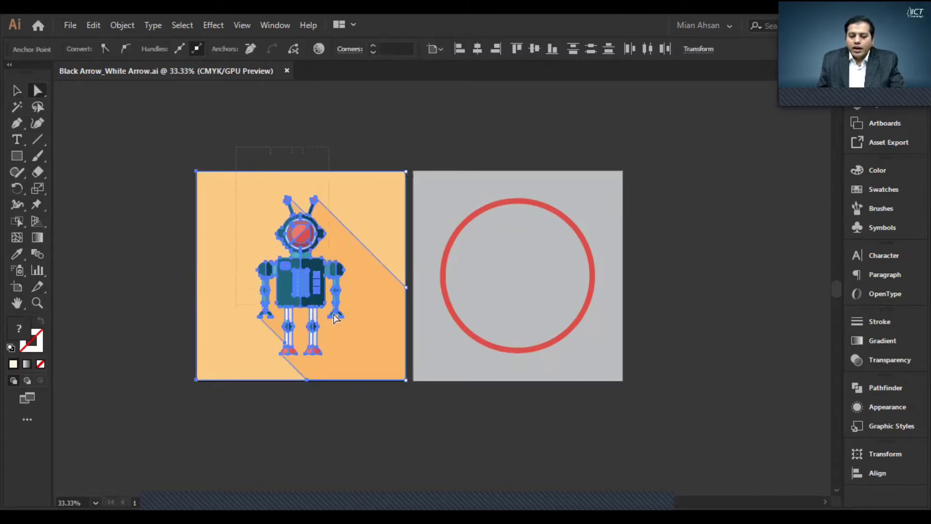
{"action": "left_click", "coordinate": [375, 407]}
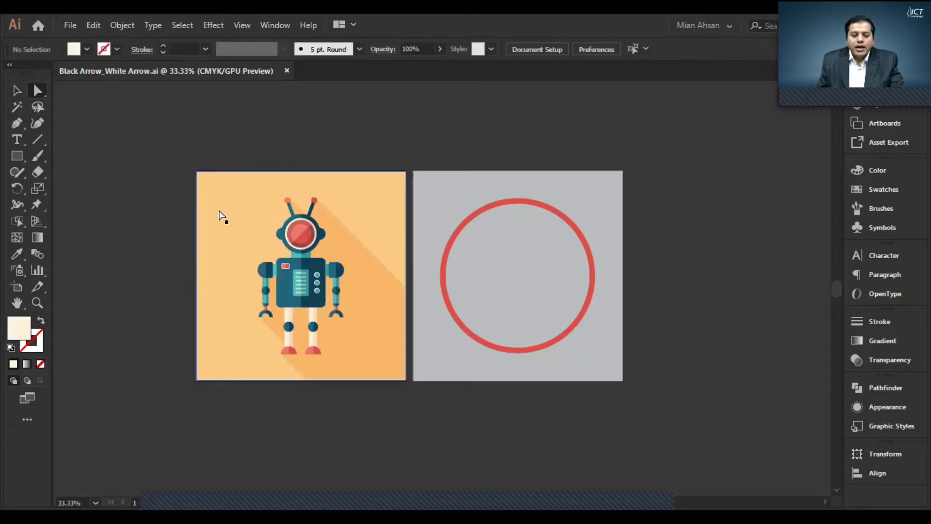
{"action": "left_click_drag", "start_coordinate": [261, 233], "coordinate": [399, 395]}
- Try moving the grey background square and the circle's top point, and undo both moves
{"action": "left_click_drag", "start_coordinate": [434, 218], "coordinate": [507, 292]}
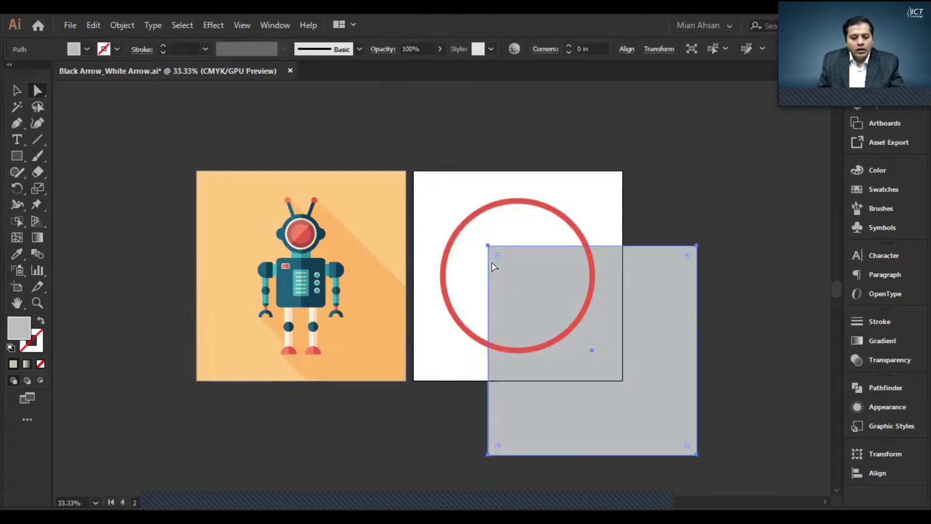
{"action": "left_click", "coordinate": [513, 204]}
{"action": "mouse_move", "coordinate": [513, 203]}
{"action": "left_mouse_down"}
{"action": "mouse_move", "coordinate": [557, 204]}
{"action": "mouse_move", "coordinate": [524, 207]}
{"action": "left_mouse_up"}
{"action": "key", "text": "ctrl+z"}
{"action": "key", "text": "ctrl+z"}
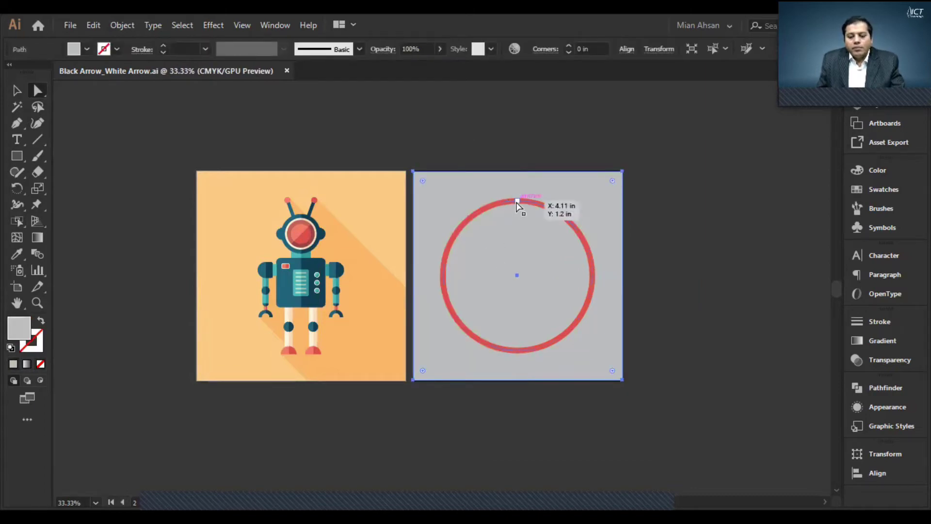
- Try bending the top of the red circle by swinging its top anchor's direction handle down into the circle
{"action": "left_click", "coordinate": [517, 204]}
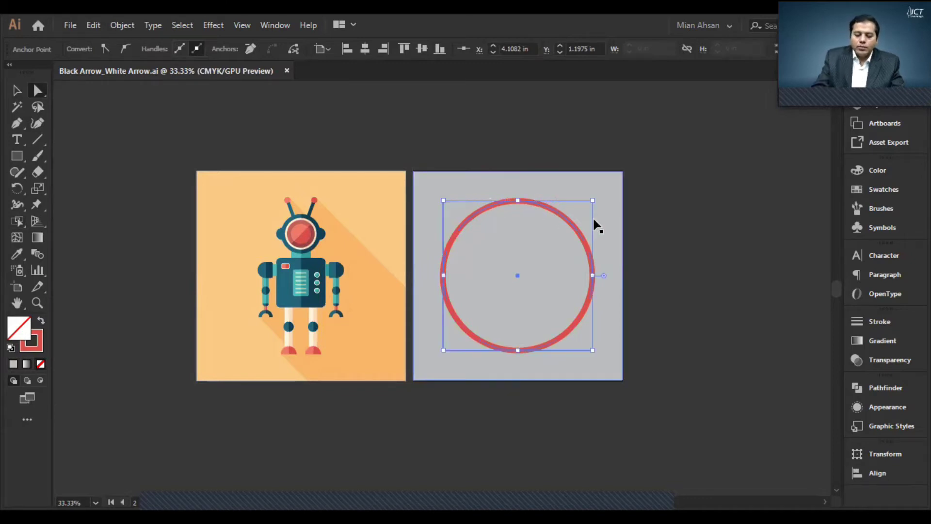
{"action": "key", "text": "ctrl+plus"}
{"action": "key", "text": "ctrl+plus"}
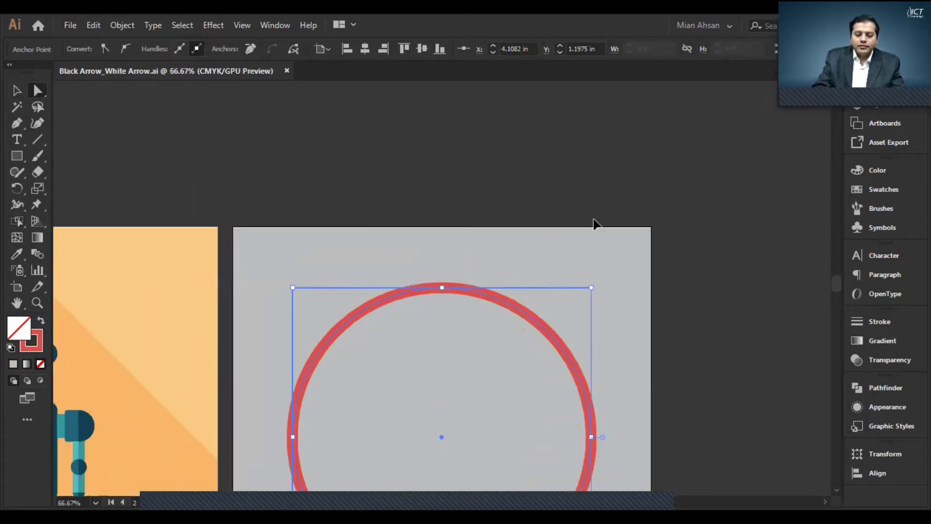
{"action": "scroll", "coordinate": [597, 228], "scroll_direction": "down", "scroll_amount": 4}
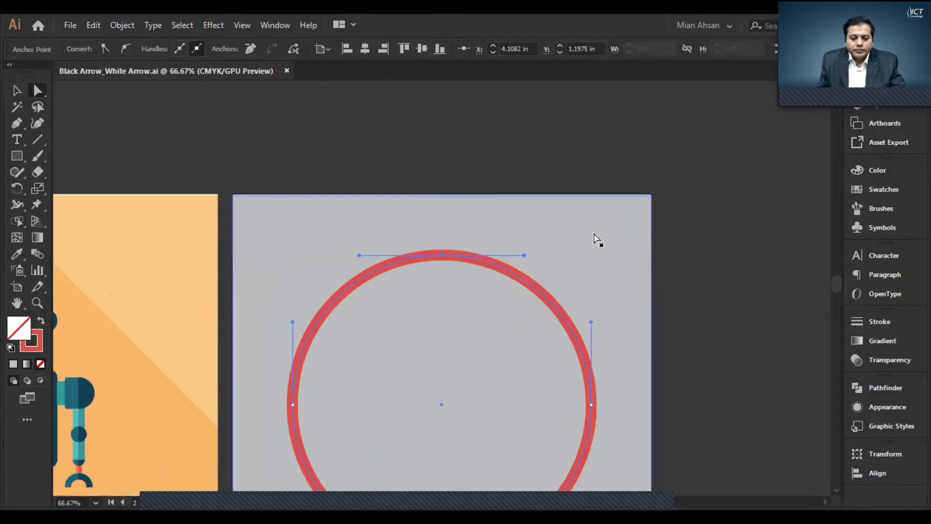
{"action": "scroll", "coordinate": [536, 204], "scroll_direction": "down", "scroll_amount": 1}
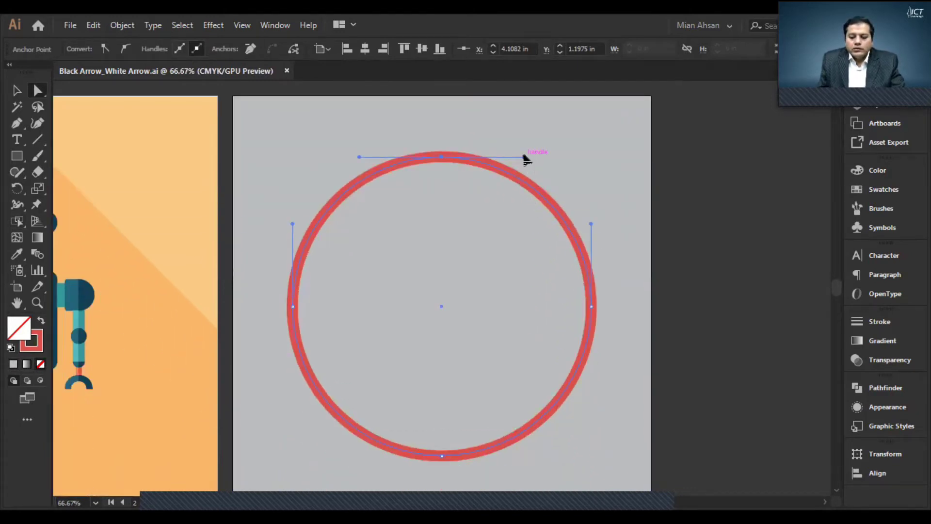
{"action": "left_click_drag", "start_coordinate": [525, 157], "coordinate": [406, 247]}
{"action": "left_click", "coordinate": [400, 157]}
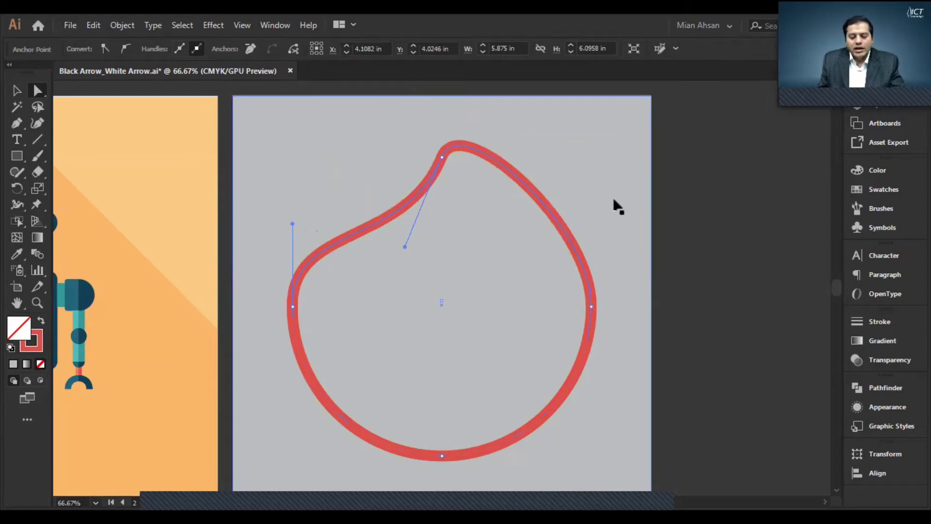
- Undo the handle edits on the red circle
{"action": "key", "text": "ctrl"}
{"action": "key", "text": "ctrl+z"}
{"action": "key", "text": "ctrl+z"}
{"action": "key", "text": "ctrl+z"}
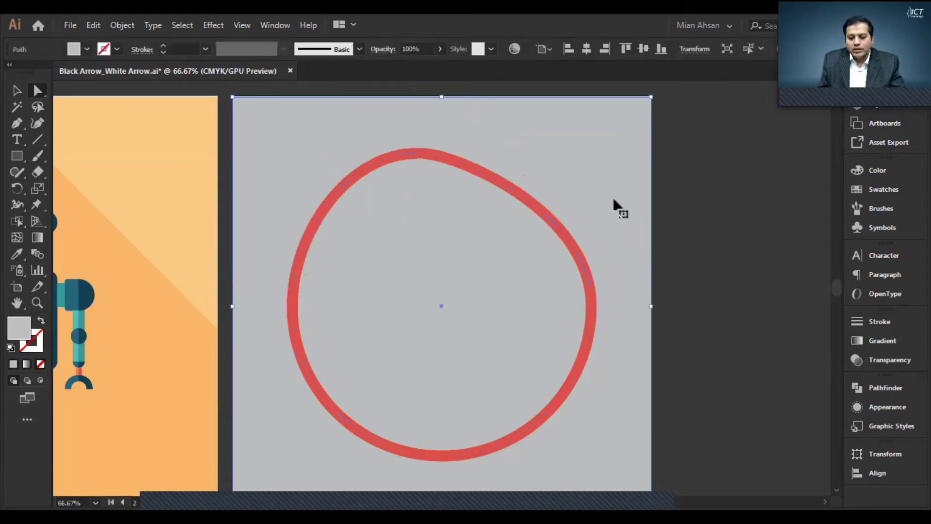
- Curve the circle's upper-right quarter inward by moving the top anchor's right handle and the right anchor's upper handle independently to the circle's centre
{"action": "left_click", "coordinate": [442, 157]}
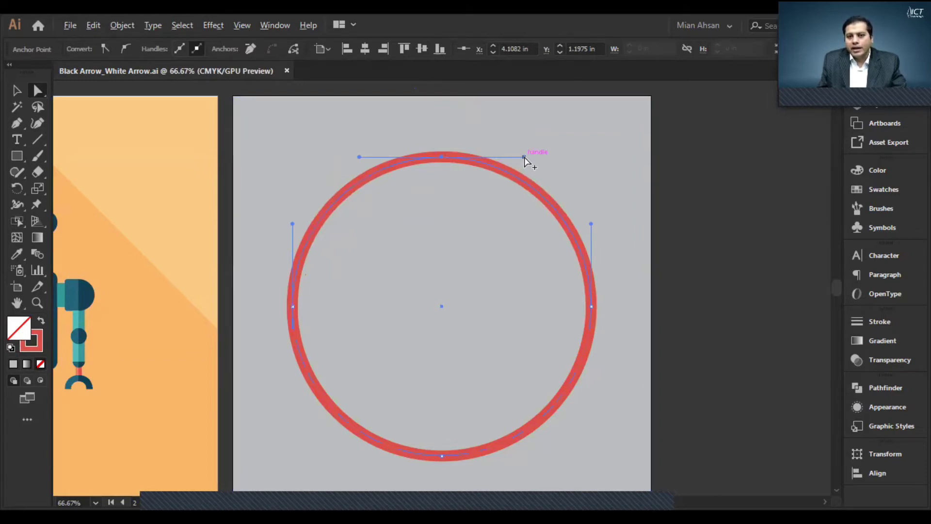
{"action": "left_click_drag", "start_coordinate": [524, 157], "coordinate": [440, 308]}
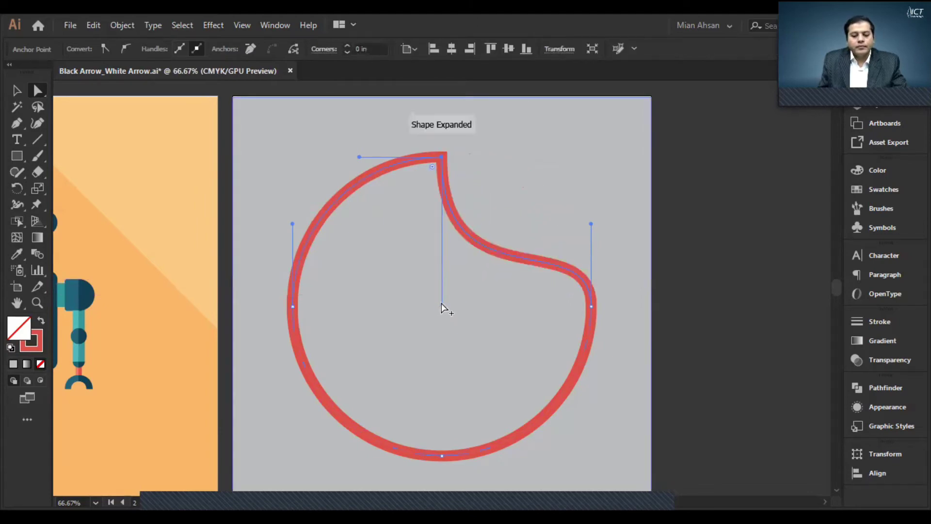
{"action": "left_click_drag", "start_coordinate": [592, 224], "coordinate": [441, 305]}
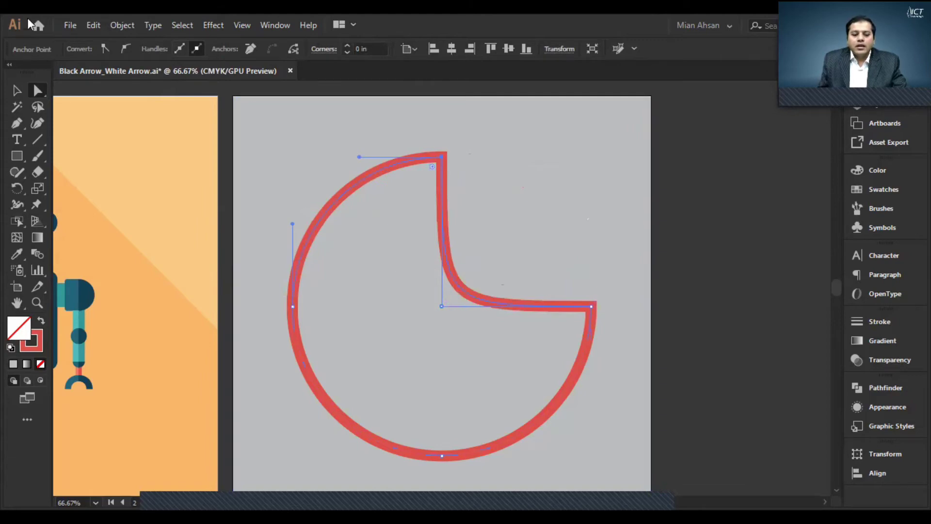
- Open the file Anchor_Points_Control Handles from the Chapter 08 folder
{"action": "left_click", "coordinate": [70, 26]}
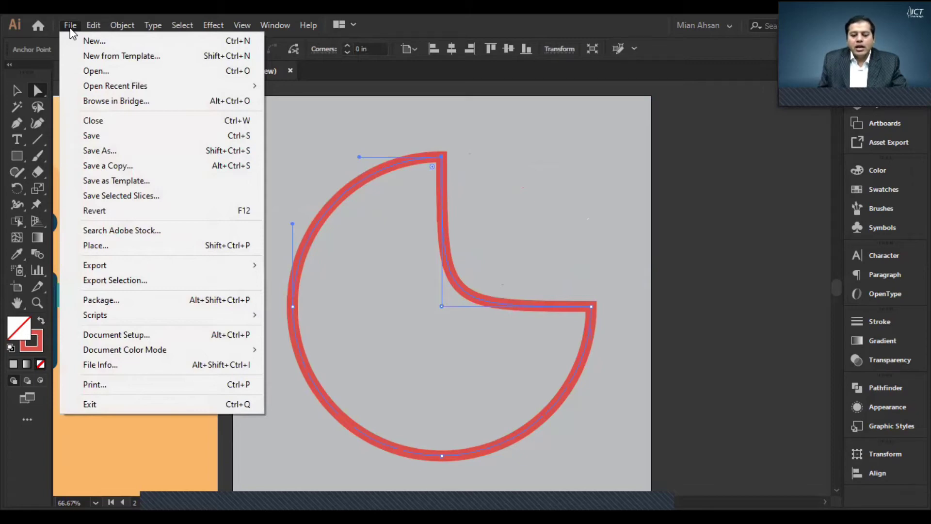
{"action": "left_click", "coordinate": [93, 71]}
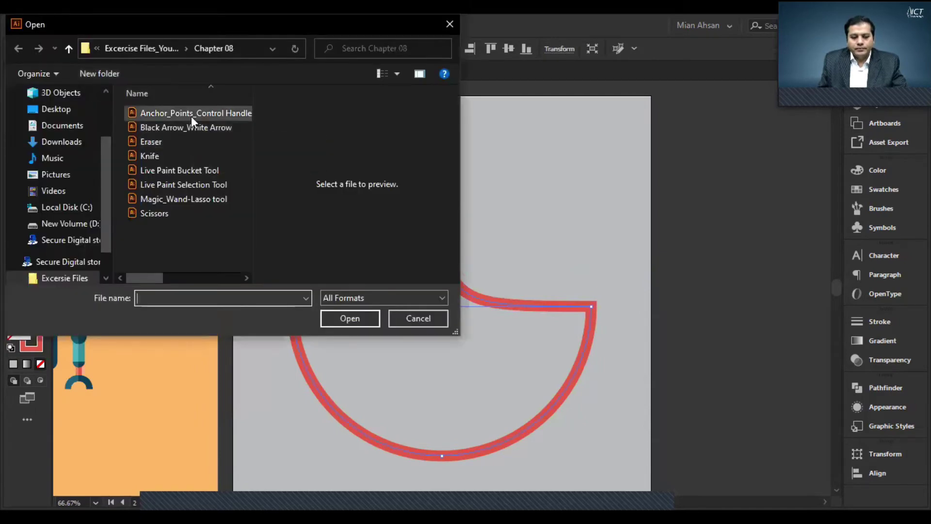
{"action": "left_click", "coordinate": [191, 114]}
{"action": "left_click", "coordinate": [347, 318]}
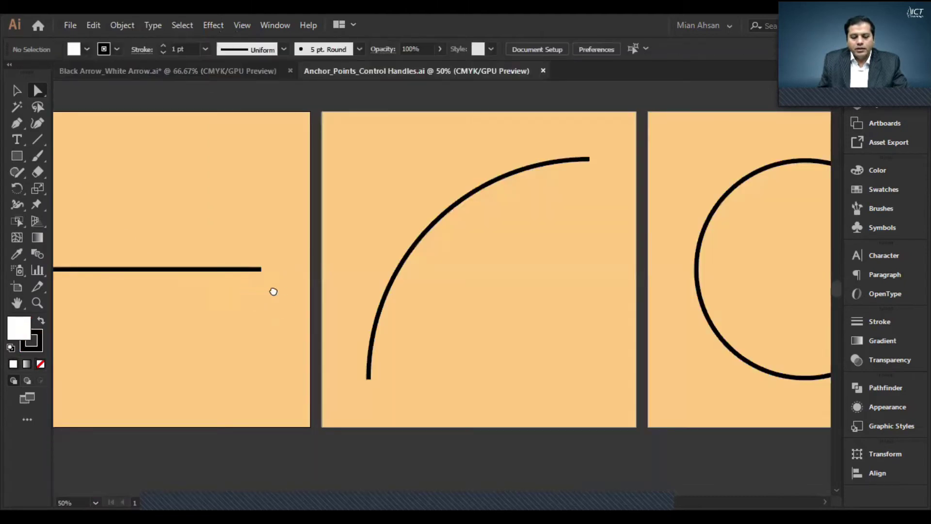
- Select the horizontal line on the first artboard, and pick its left and right end anchors individually with the Direct Selection tool
{"action": "left_click_drag", "start_coordinate": [274, 291], "coordinate": [391, 289]}
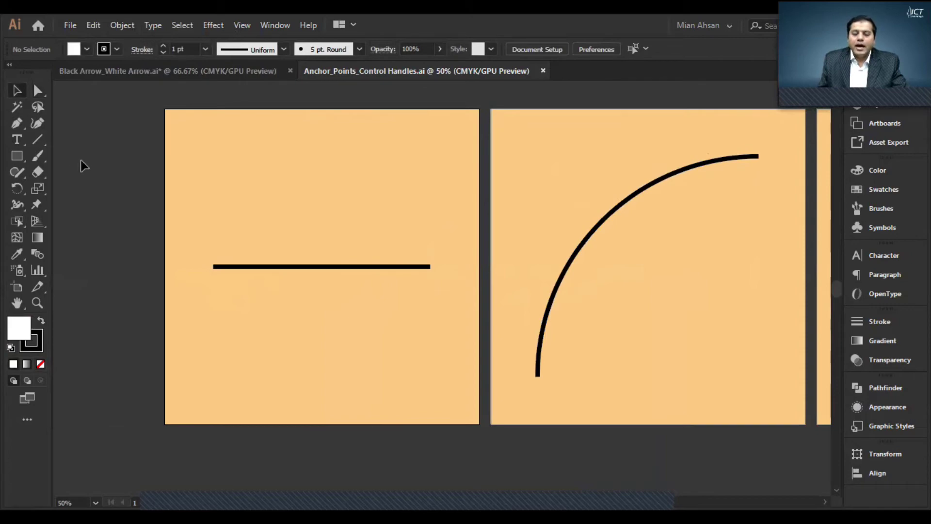
{"action": "left_click", "coordinate": [293, 267]}
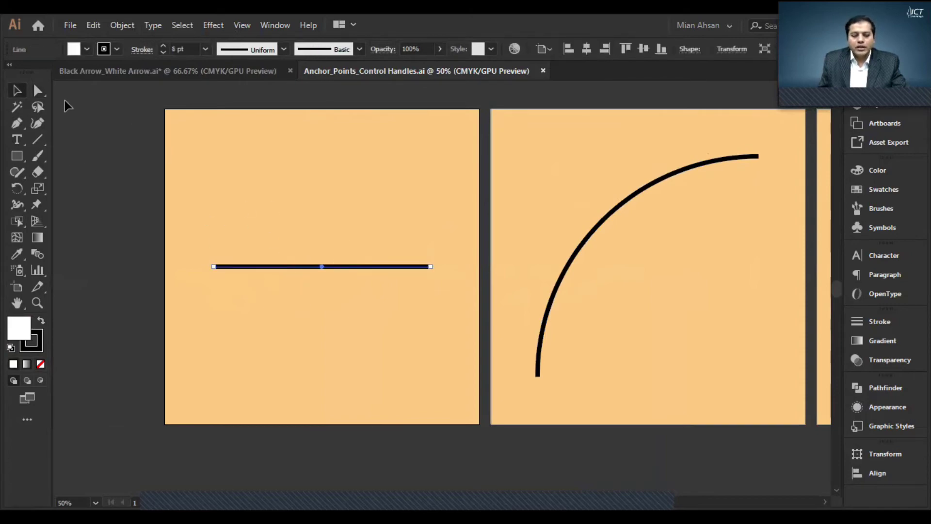
{"action": "left_click", "coordinate": [38, 93]}
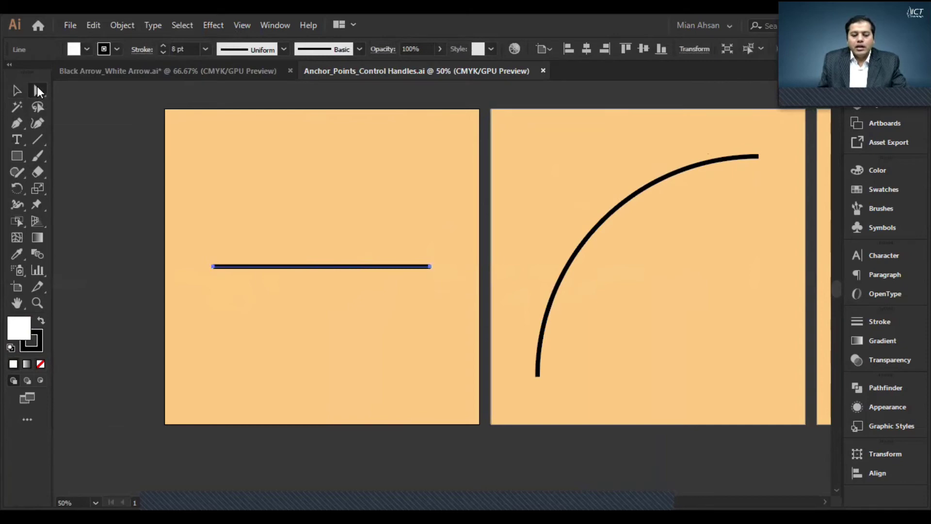
{"action": "left_click", "coordinate": [213, 267]}
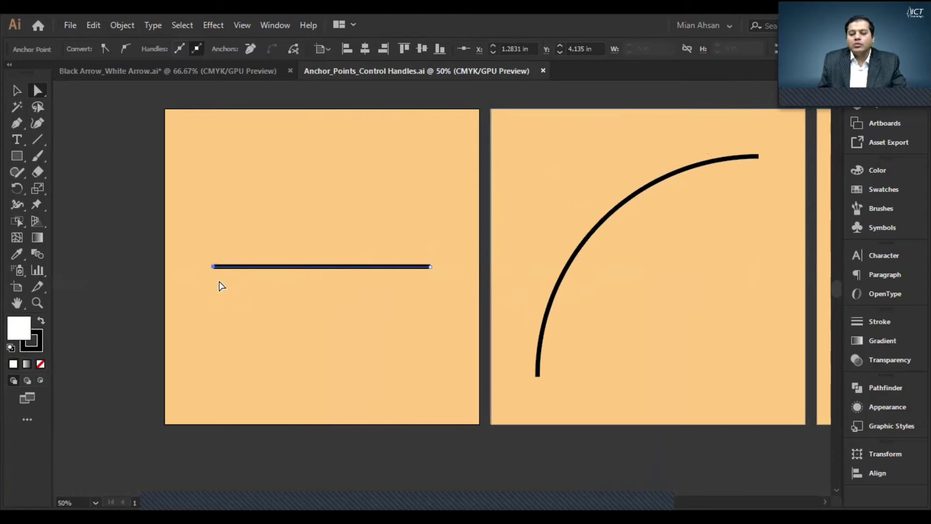
{"action": "left_click", "coordinate": [431, 268]}
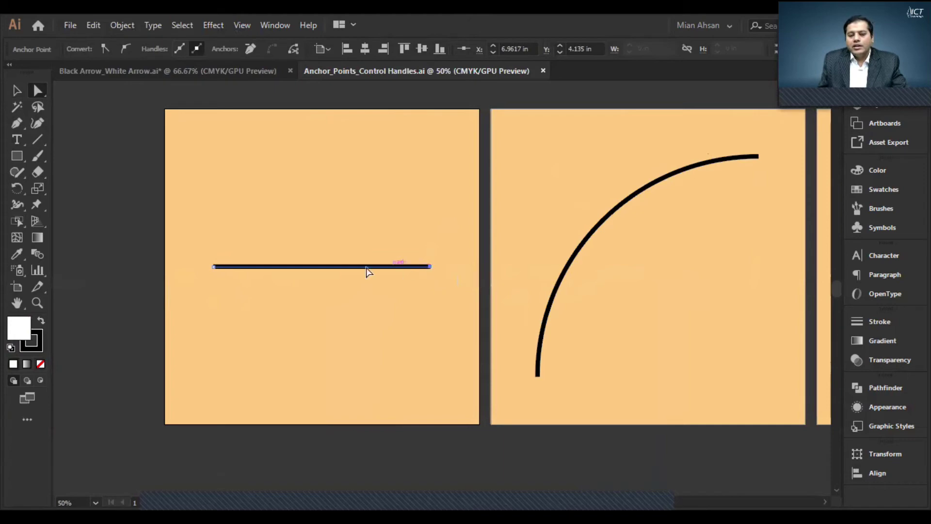
{"action": "left_click", "coordinate": [214, 267]}
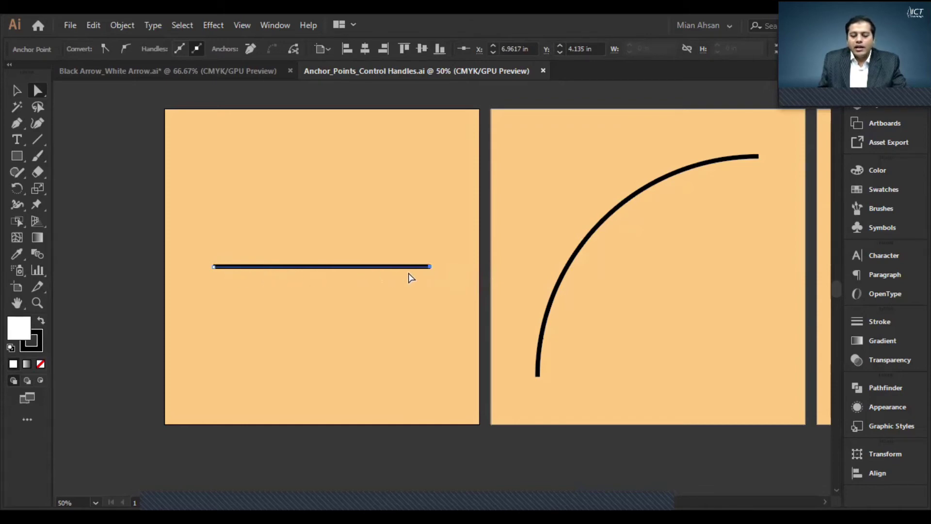
- Move the horizontal line's right end anchor slightly outward to lengthen the line, and bring it back inward near its original spot
{"action": "left_click", "coordinate": [431, 267]}
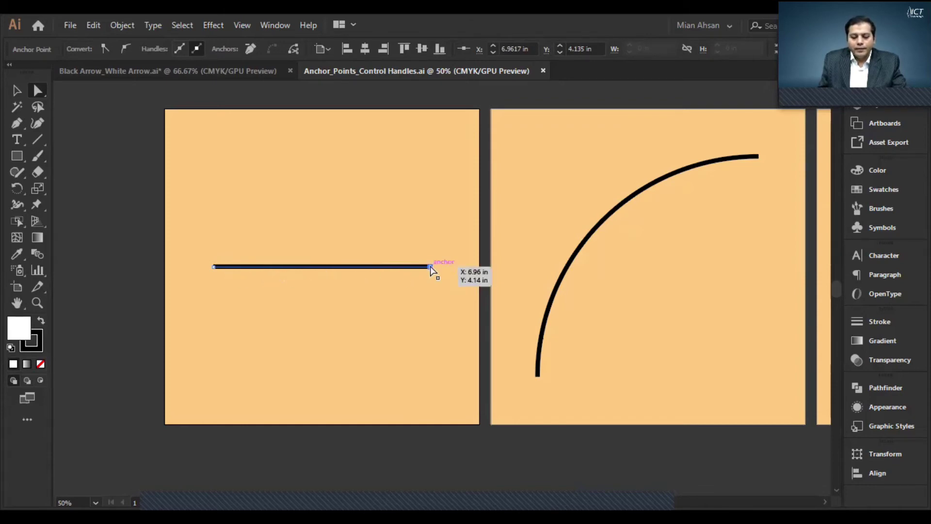
{"action": "mouse_move", "coordinate": [430, 258]}
{"action": "left_mouse_down"}
{"action": "mouse_move", "coordinate": [439, 136]}
{"action": "mouse_move", "coordinate": [255, 246]}
{"action": "mouse_move", "coordinate": [449, 267]}
{"action": "mouse_move", "coordinate": [426, 148]}
{"action": "mouse_move", "coordinate": [443, 270]}
{"action": "mouse_move", "coordinate": [353, 186]}
{"action": "mouse_move", "coordinate": [425, 265]}
{"action": "mouse_move", "coordinate": [439, 267]}
{"action": "left_mouse_up"}
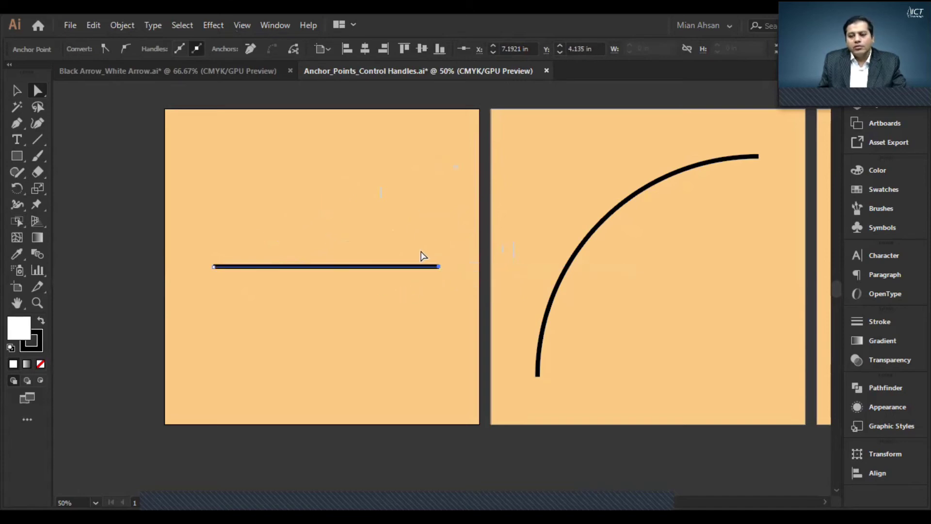
{"action": "mouse_move", "coordinate": [440, 266]}
{"action": "left_mouse_down"}
{"action": "mouse_move", "coordinate": [375, 186]}
{"action": "mouse_move", "coordinate": [428, 267]}
{"action": "left_mouse_up"}
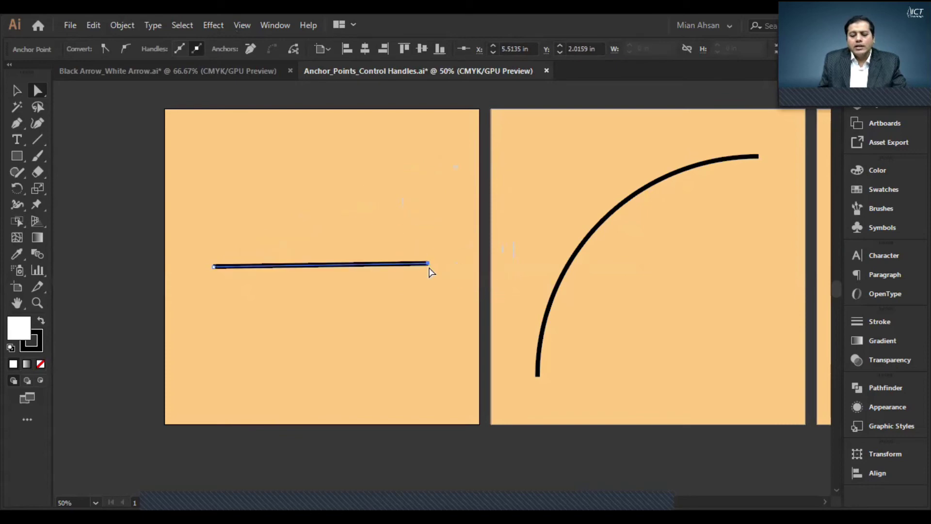
- Reshape the quarter arc on the second artboard into an S-curve by moving its upper-right anchor's handle straight below that anchor
{"action": "scroll", "coordinate": [474, 291], "scroll_direction": "right", "scroll_amount": 5}
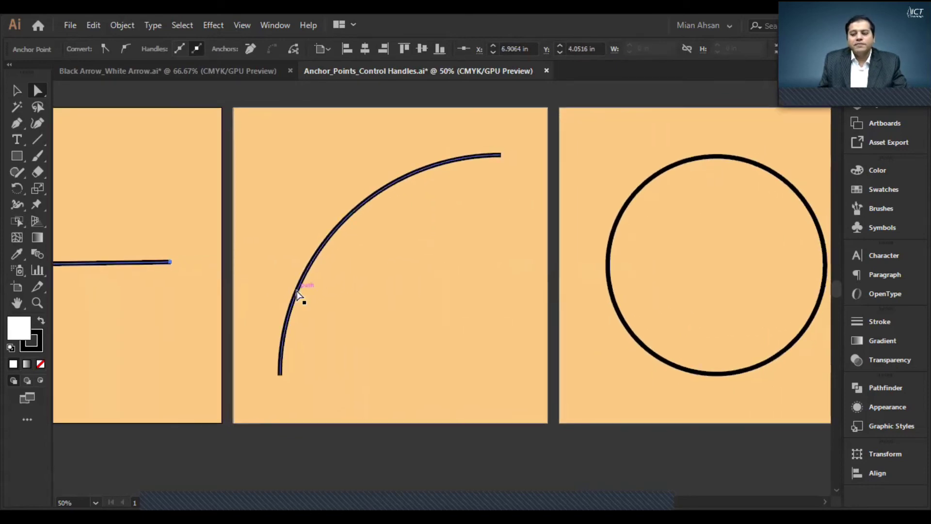
{"action": "left_click", "coordinate": [17, 91]}
{"action": "left_click", "coordinate": [333, 233]}
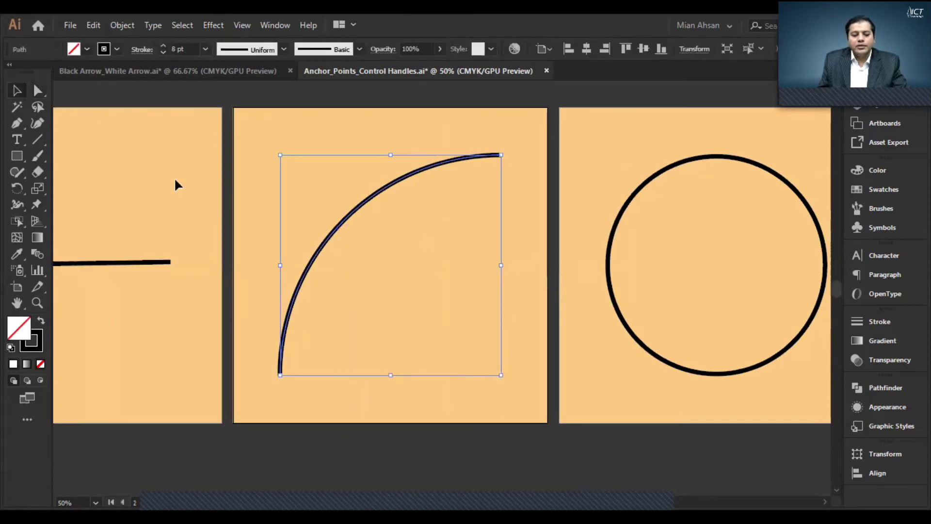
{"action": "left_click", "coordinate": [38, 92]}
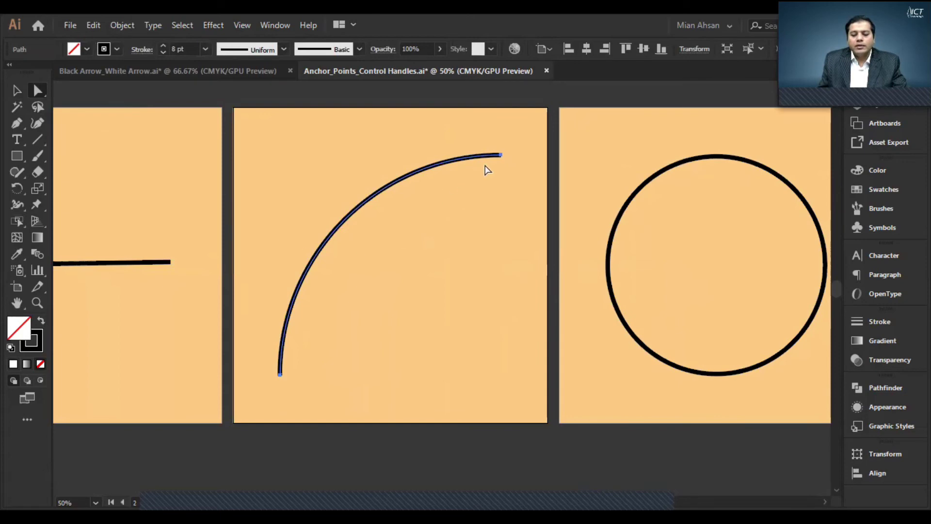
{"action": "left_click", "coordinate": [501, 155]}
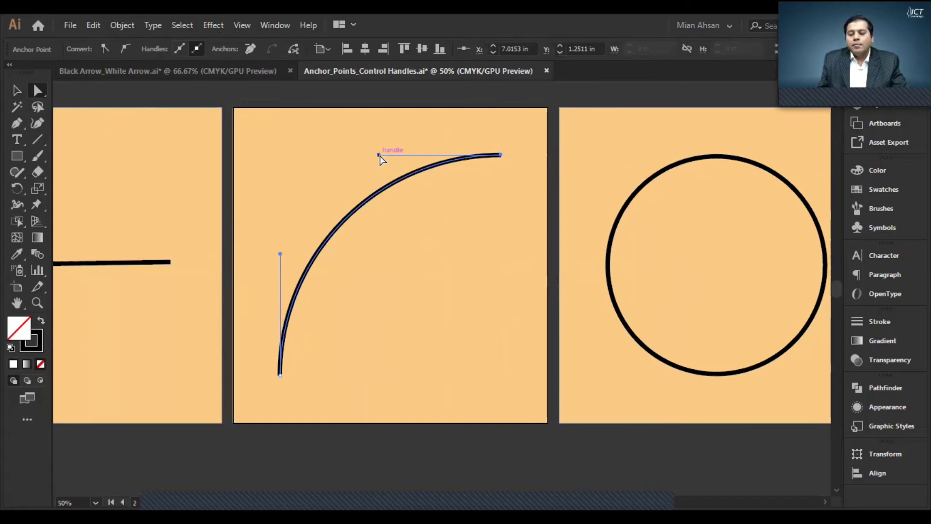
{"action": "left_click_drag", "start_coordinate": [378, 155], "coordinate": [501, 335]}
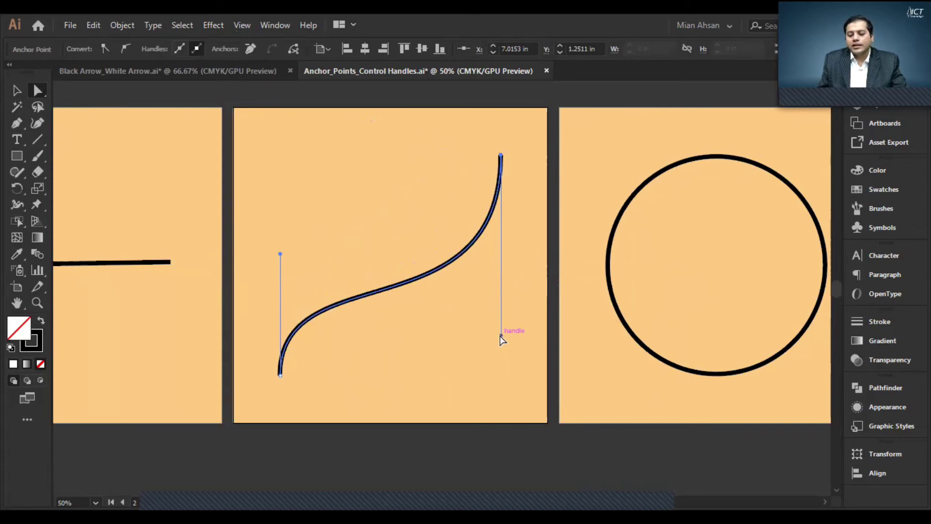
{"action": "left_click_drag", "start_coordinate": [501, 336], "coordinate": [501, 343]}
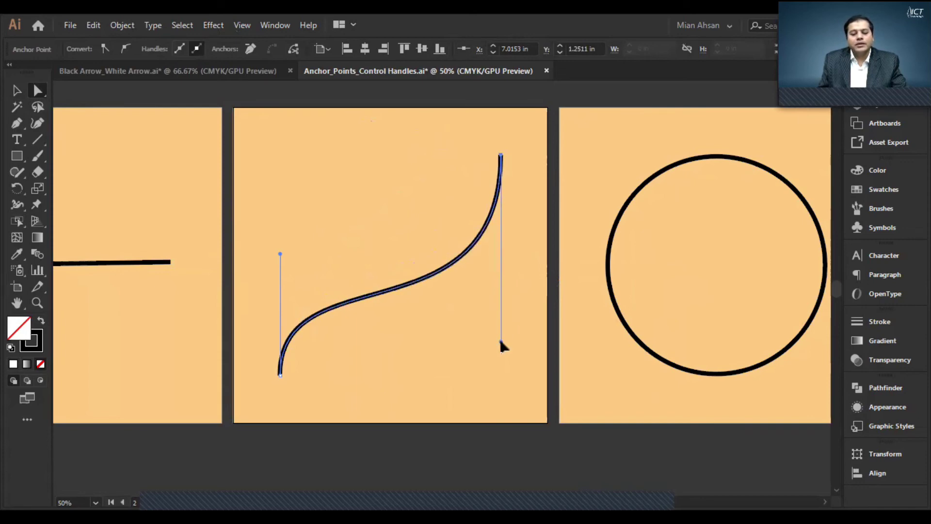
- Move the top anchor of the third artboard's circle straight down past its centre, to a Y position of about 5.2 in
{"action": "scroll", "coordinate": [616, 327], "scroll_direction": "right", "scroll_amount": 5}
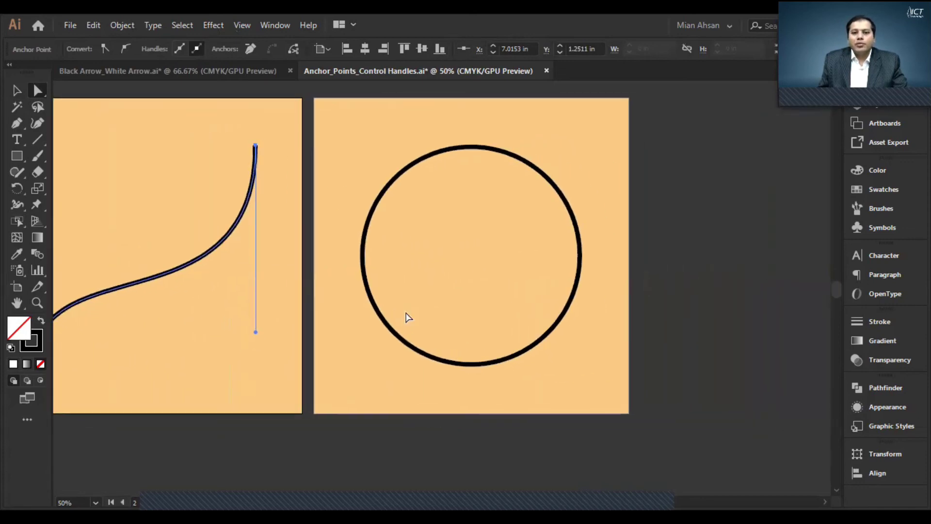
{"action": "left_click", "coordinate": [16, 90]}
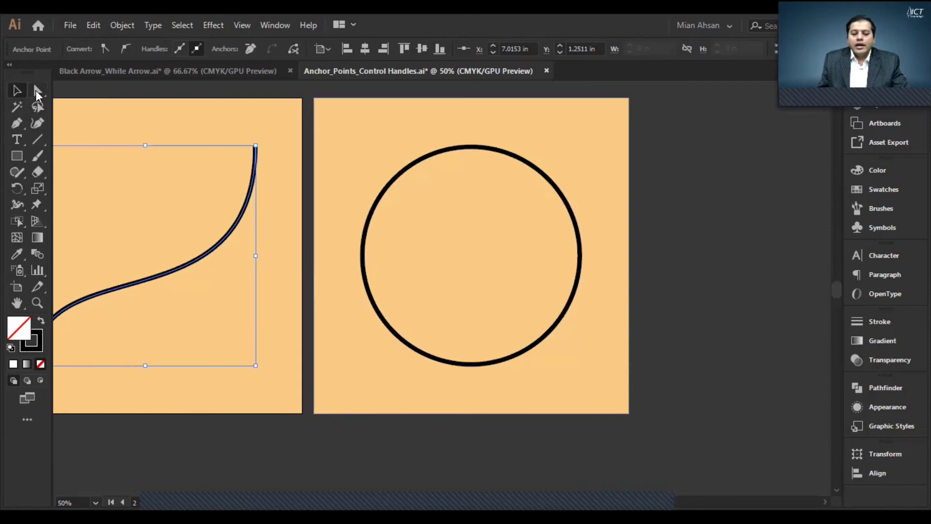
{"action": "left_click", "coordinate": [37, 91]}
{"action": "left_click", "coordinate": [472, 146]}
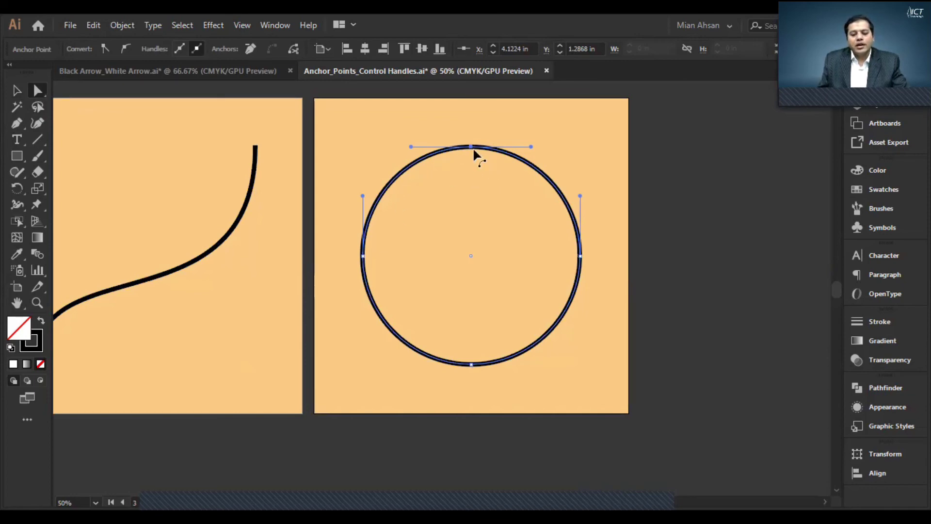
{"action": "left_click_drag", "start_coordinate": [474, 152], "coordinate": [471, 296]}
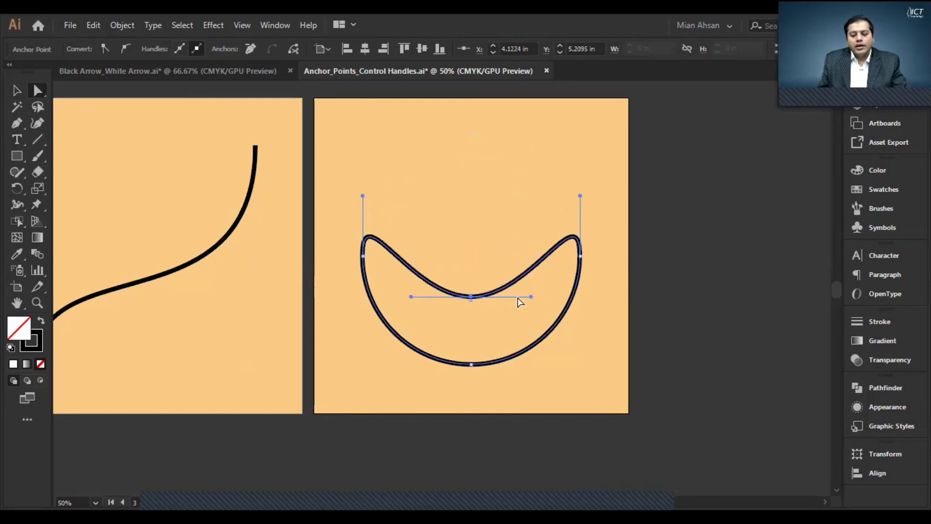
- Sharpen both tips of the crescent by moving the right and left anchors' upper handles inward onto the inner curve, and deselect the shape
{"action": "mouse_move", "coordinate": [531, 297]}
{"action": "left_mouse_down"}
{"action": "mouse_move", "coordinate": [529, 271]}
{"action": "mouse_move", "coordinate": [532, 315]}
{"action": "mouse_move", "coordinate": [532, 296]}
{"action": "left_mouse_up"}
{"action": "left_click_drag", "start_coordinate": [581, 196], "coordinate": [529, 287]}
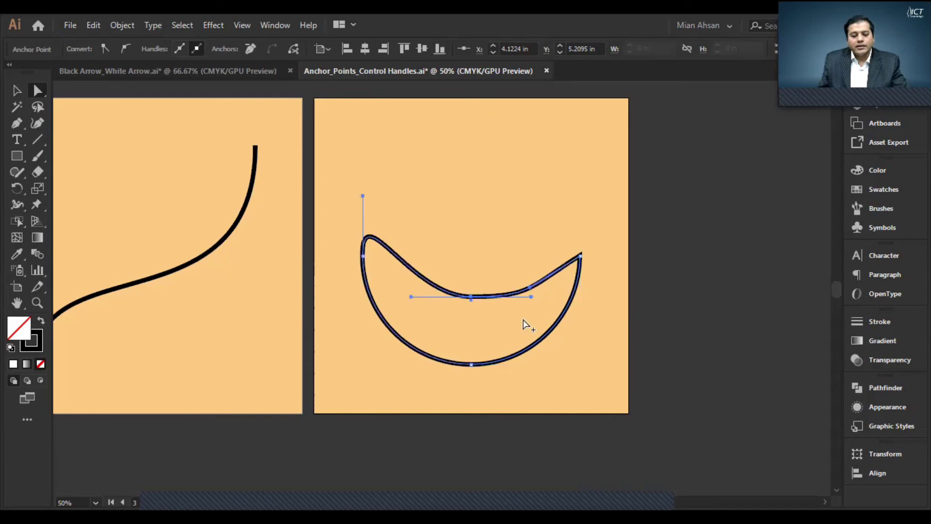
{"action": "left_click", "coordinate": [363, 256]}
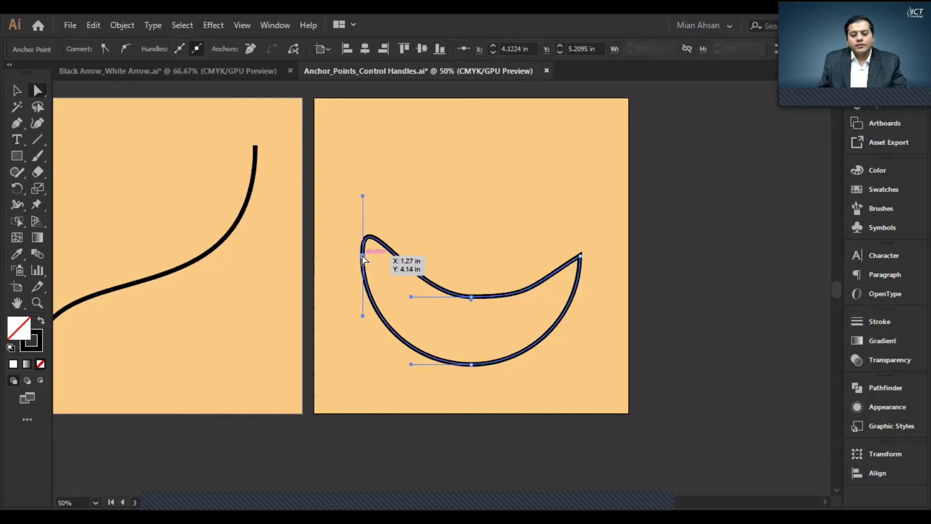
{"action": "left_click_drag", "start_coordinate": [363, 196], "coordinate": [428, 293]}
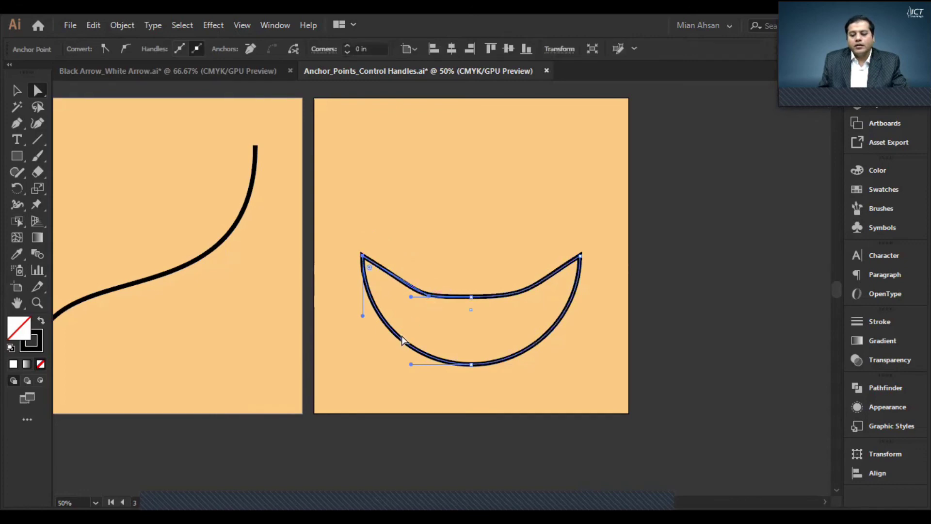
{"action": "left_click", "coordinate": [16, 90]}
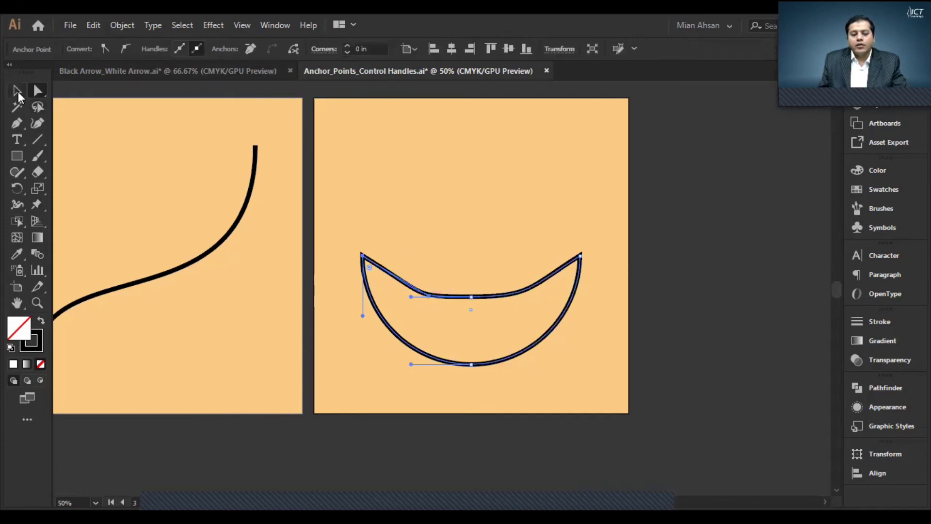
{"action": "left_click", "coordinate": [606, 195]}
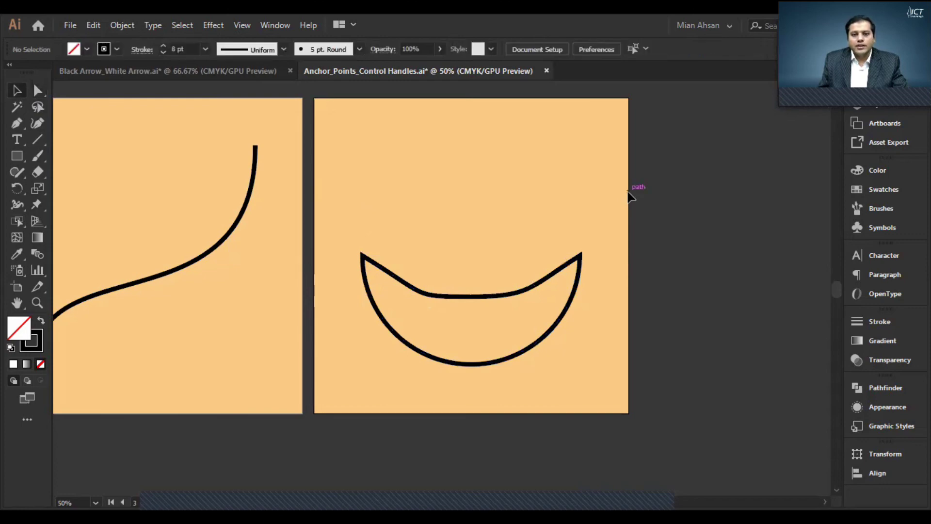